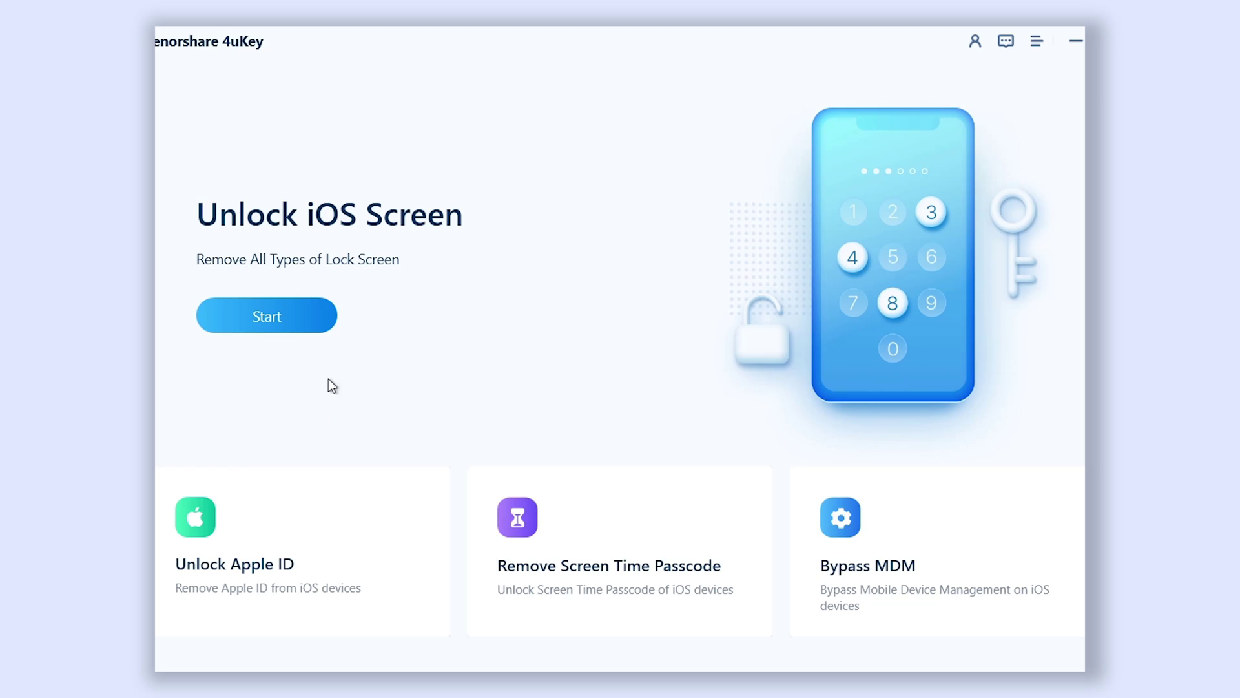
- Start Unlock iOS Screen and continue past the Remove Screen Lock page
{"action": "left_click", "coordinate": [290, 332]}
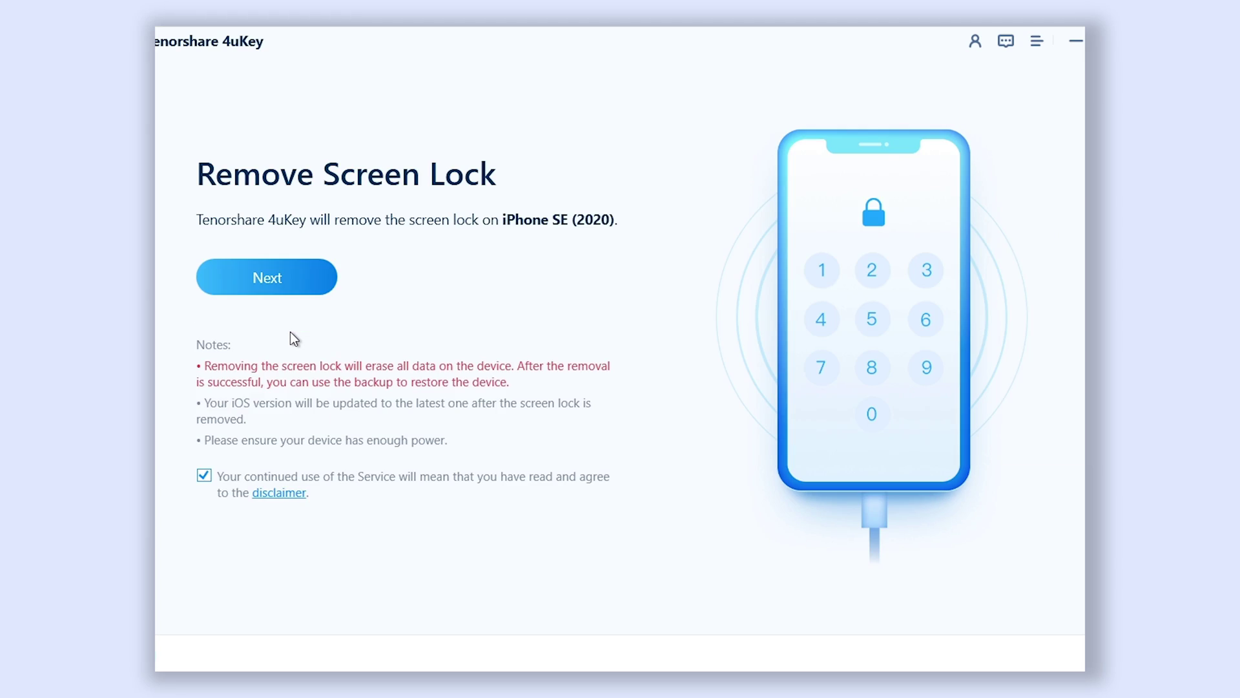
{"action": "left_click", "coordinate": [273, 286]}
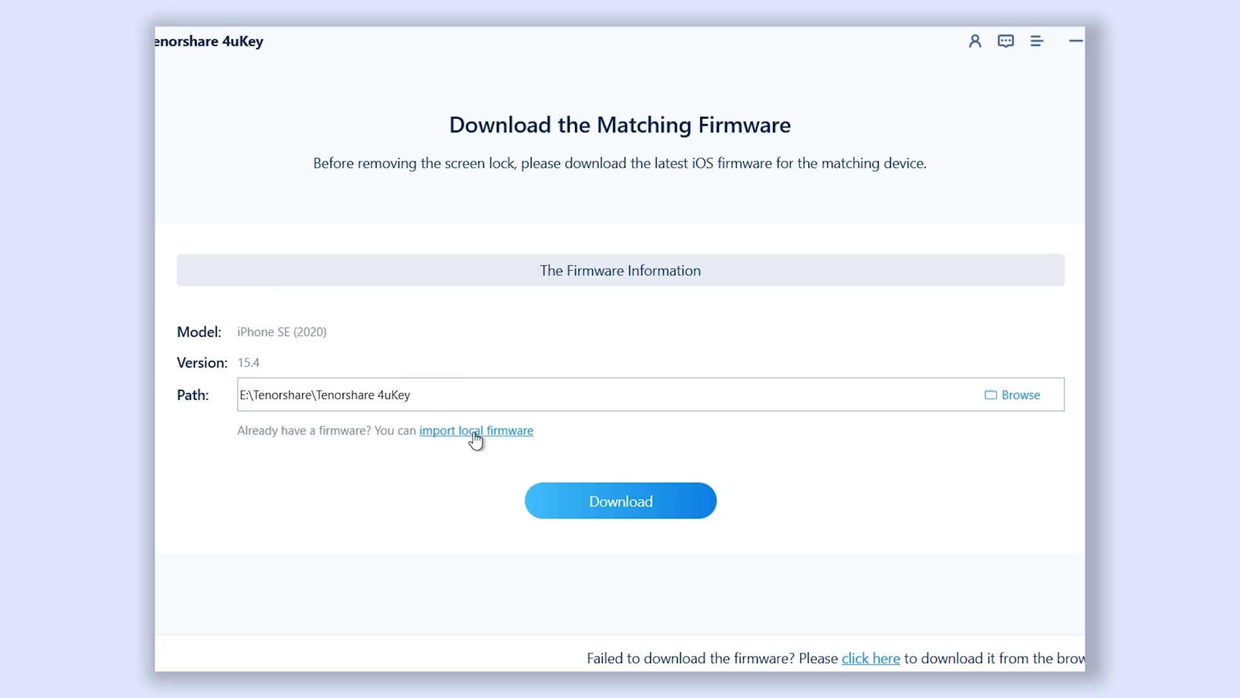
- Download the iOS 15.4 firmware and run Start Remove on the iPhone SE screen lock
{"action": "left_click", "coordinate": [577, 501]}
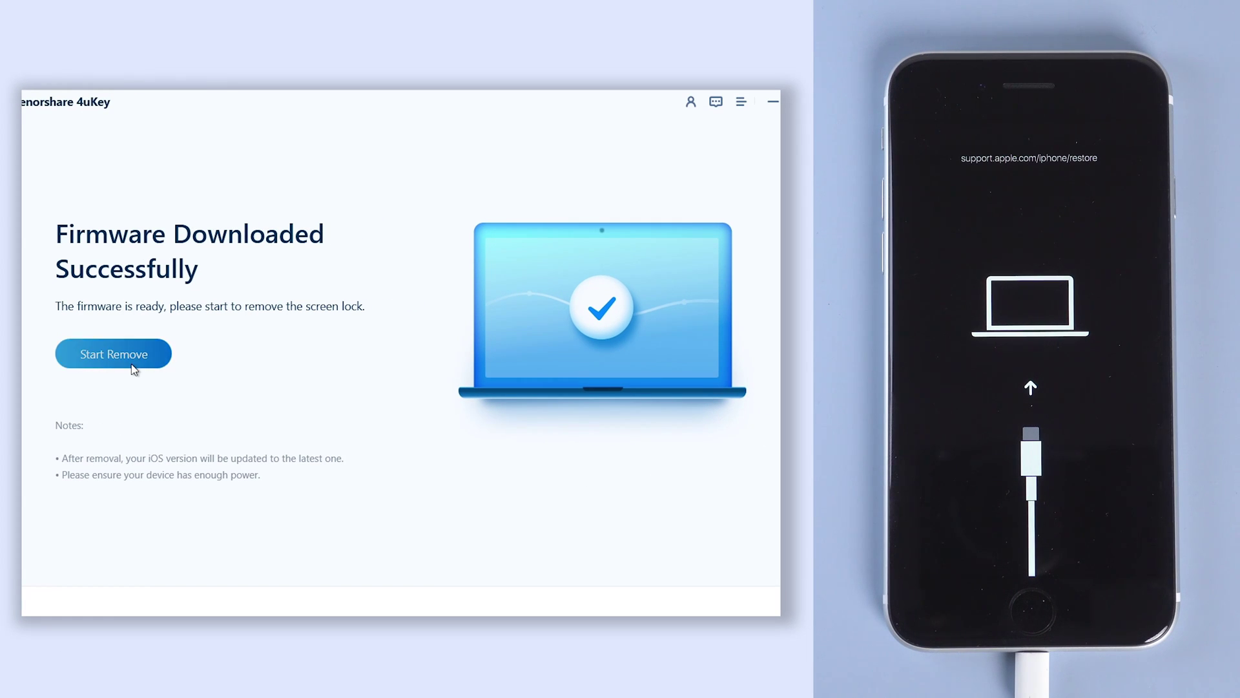
{"action": "left_click", "coordinate": [135, 368]}
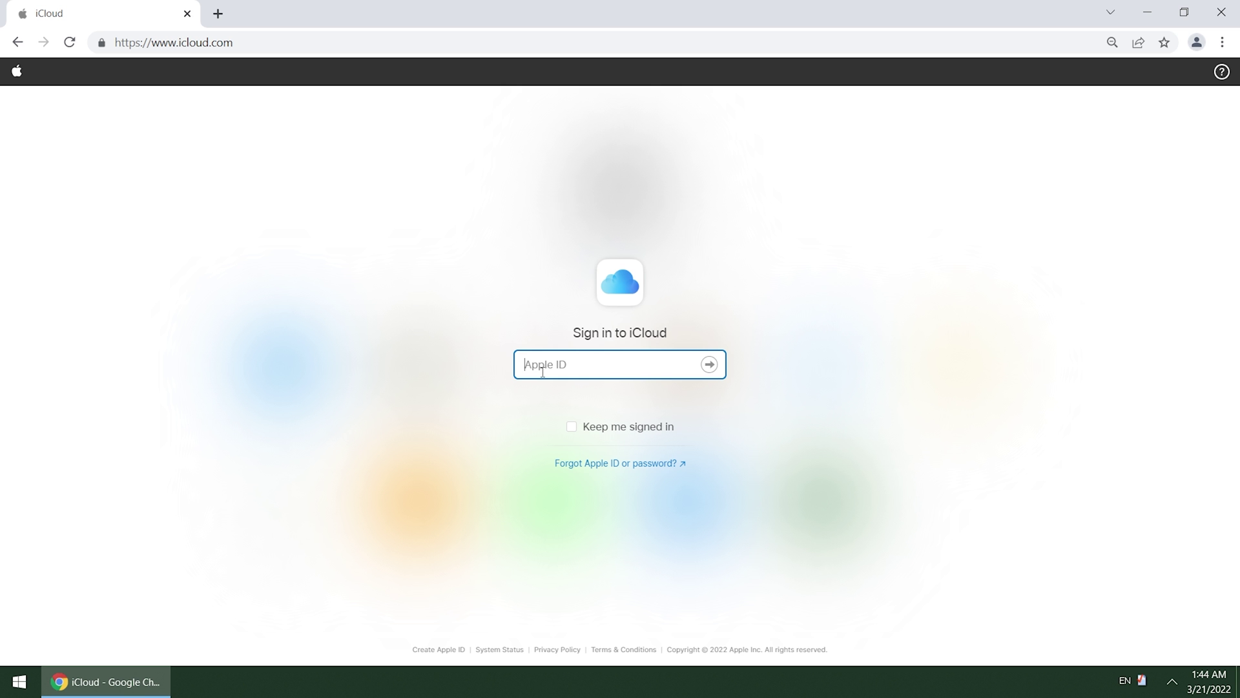
{"action": "type", "text": "te"}
{"action": "type", "text": "t"}
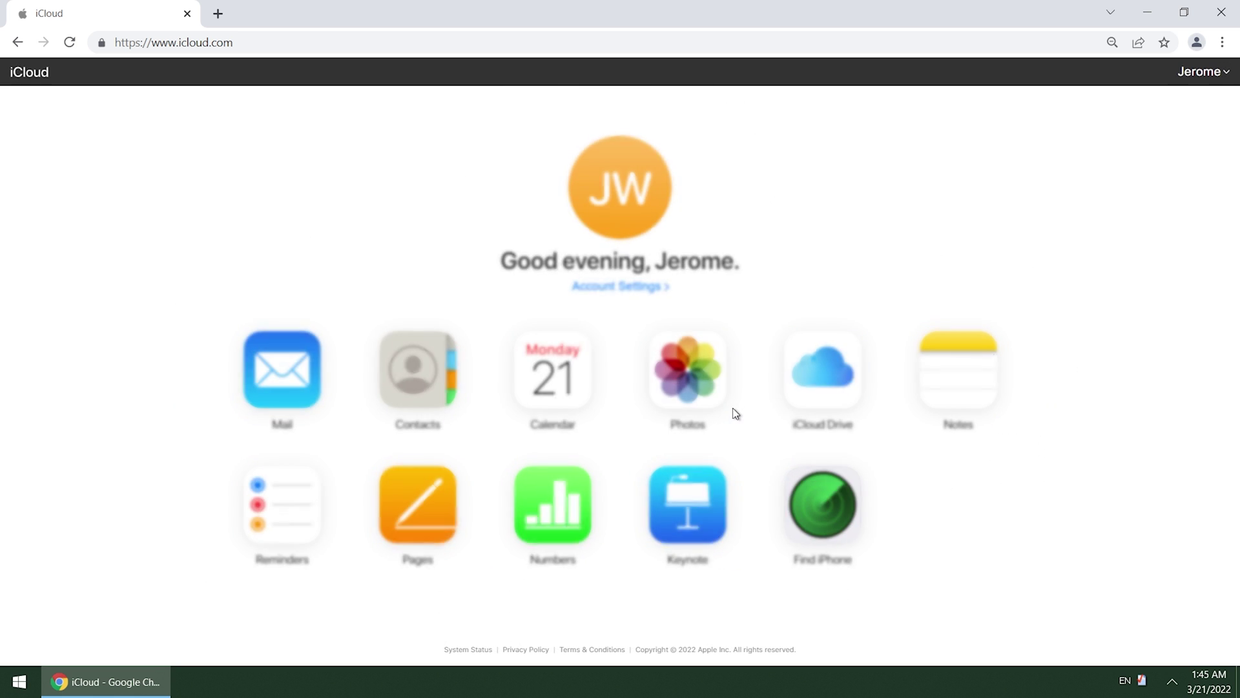
- Open Find iPhone from iCloud and show the account's device list
{"action": "left_click", "coordinate": [823, 514]}
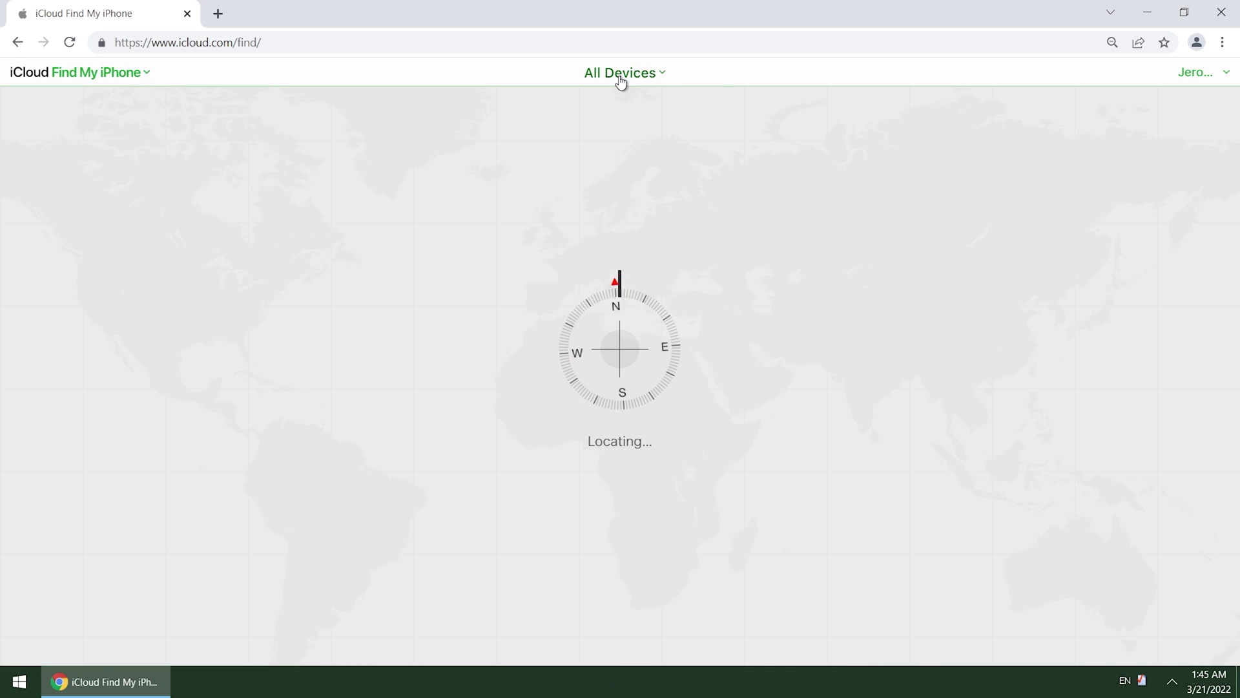
{"action": "left_click", "coordinate": [620, 76]}
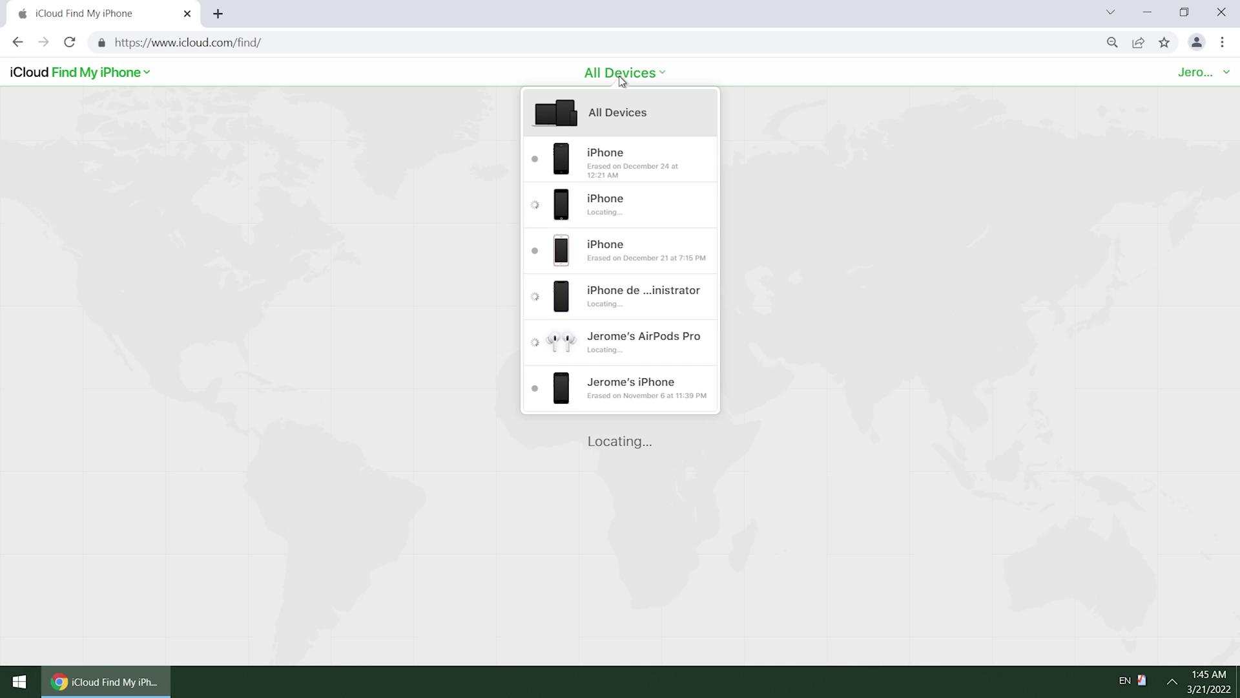
- Erase the selected iPhone, confirming the erase and skipping the optional contact phone number
{"action": "left_click", "coordinate": [638, 206]}
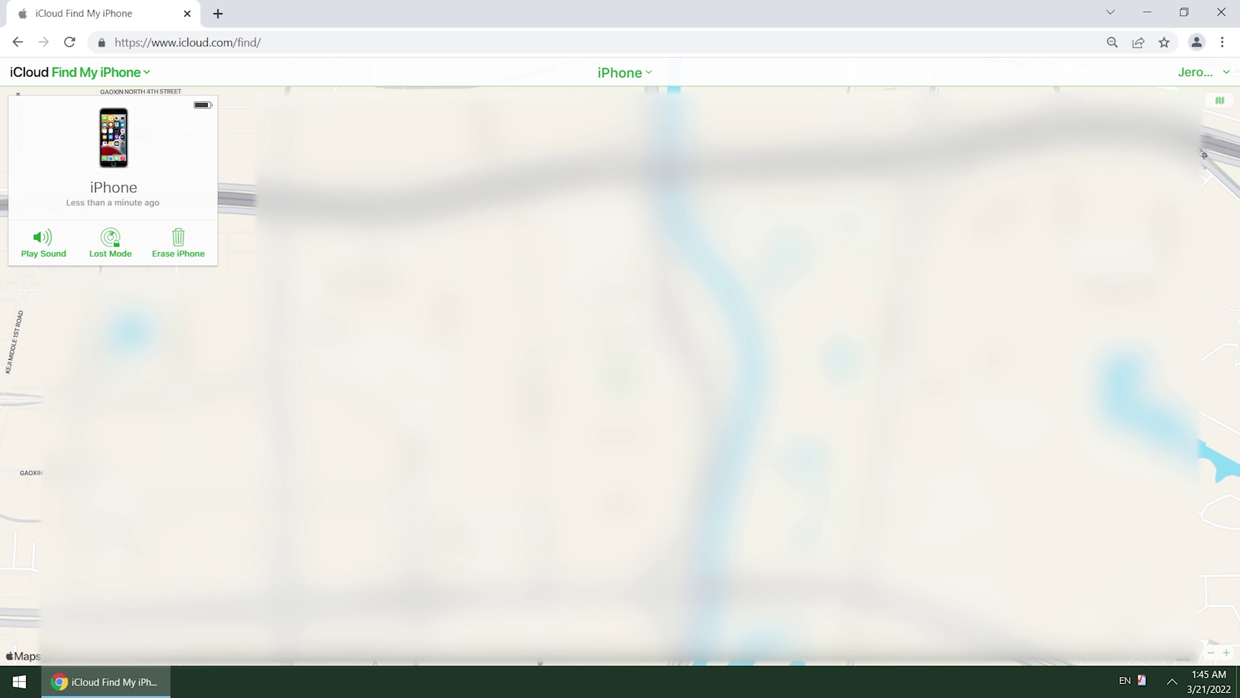
{"action": "left_click", "coordinate": [179, 243]}
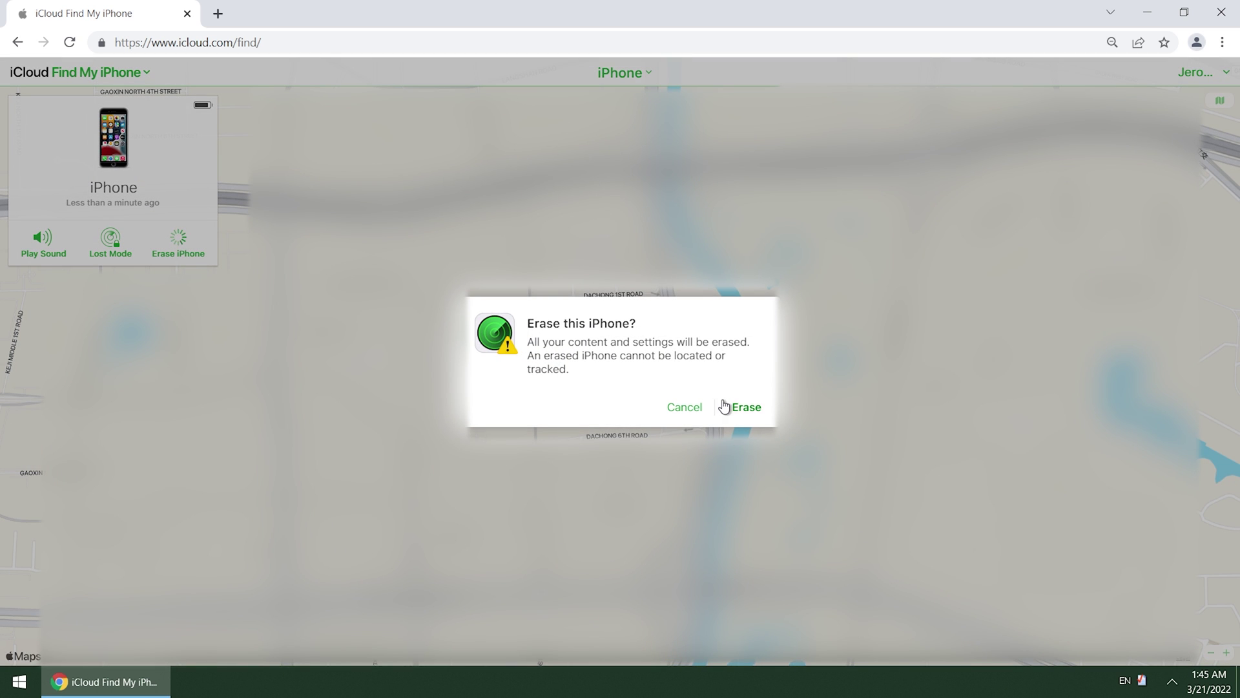
{"action": "left_click", "coordinate": [746, 407]}
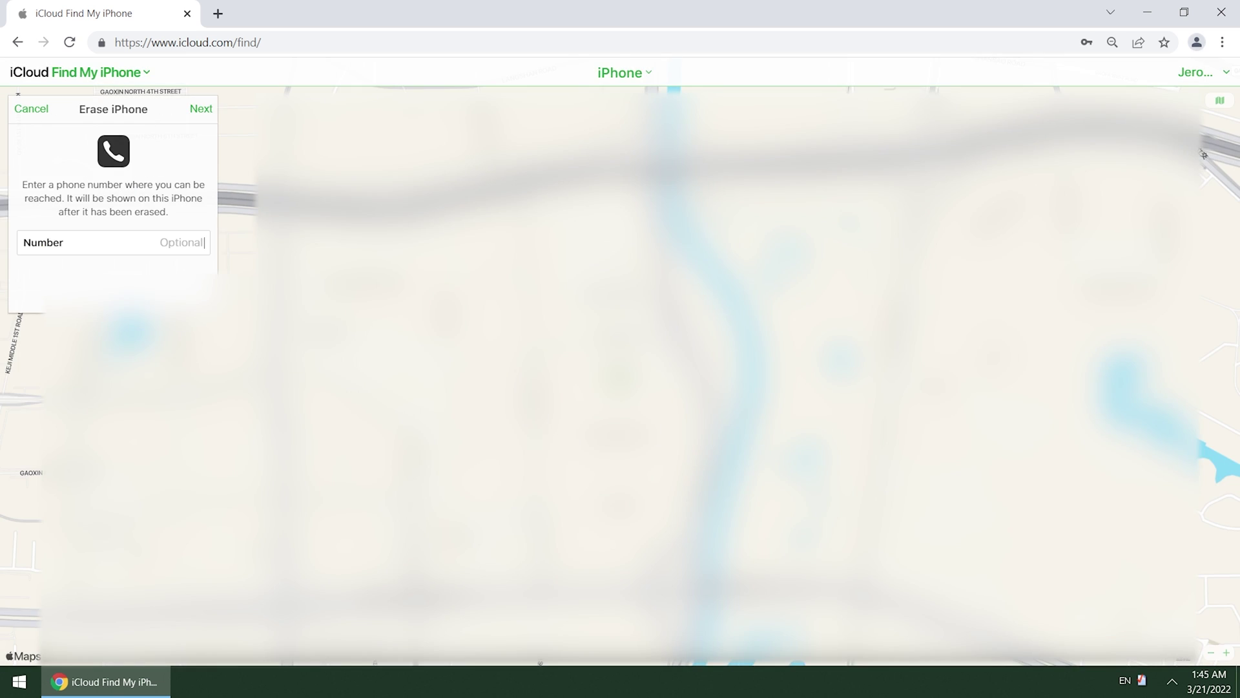
{"action": "left_click", "coordinate": [194, 114]}
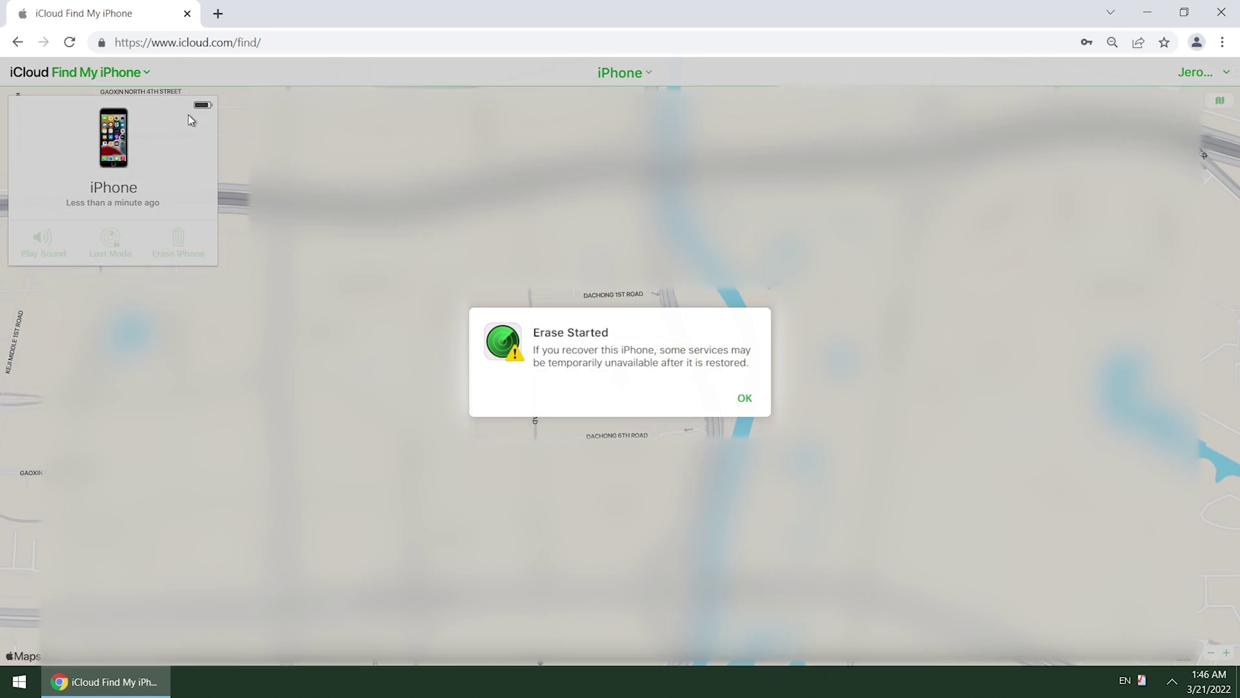